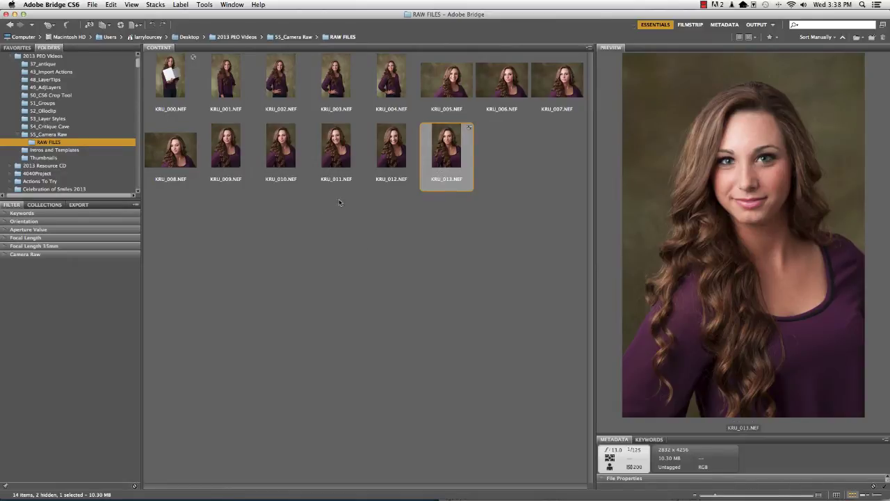
Preview portraits KRU_011 through KRU_013, then Cmd-select gray-card KRU_000 together with KRU_013.
{"action": "left_click", "coordinate": [172, 82]}
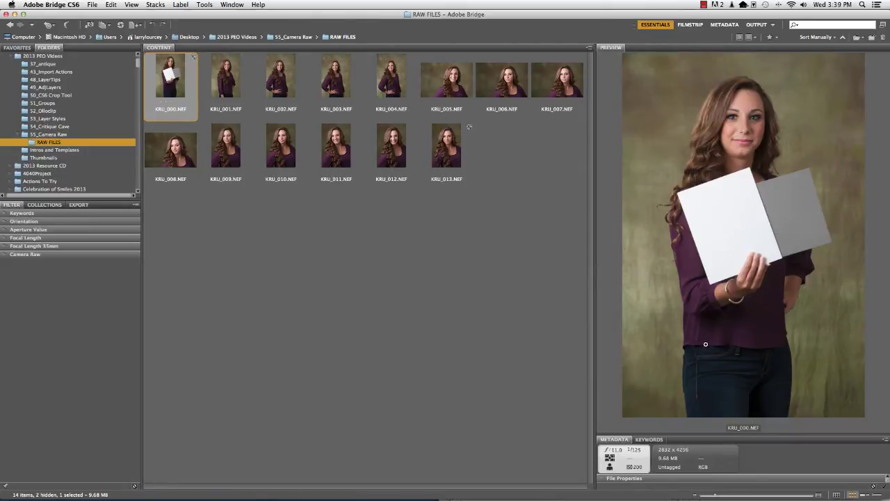
{"action": "left_click", "coordinate": [337, 148]}
{"action": "left_click", "coordinate": [391, 155]}
{"action": "left_click", "coordinate": [447, 154]}
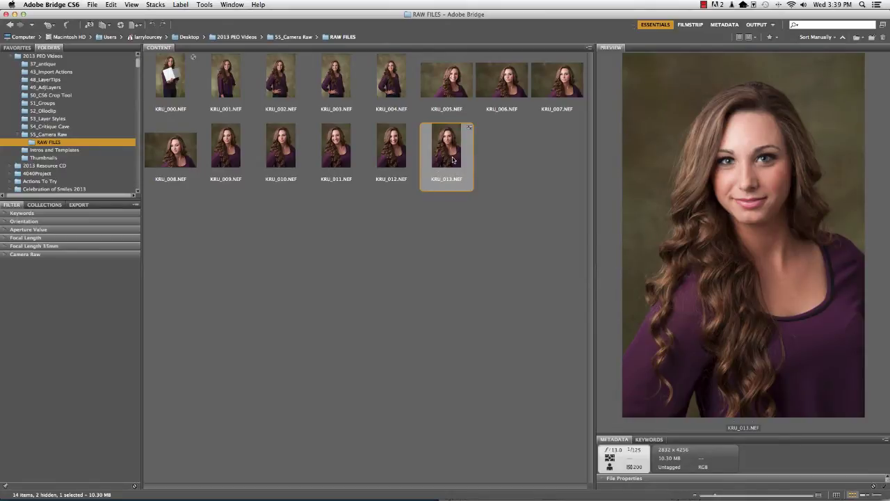
{"action": "left_click", "coordinate": [168, 79], "text": "super"}
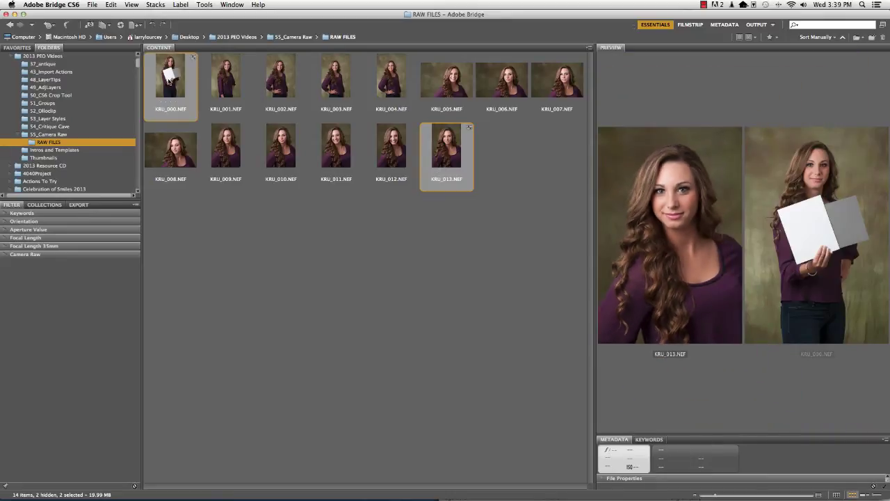
Open KRU_000 and KRU_013 in Camera Raw with Cmd+R, toggling between them and ending on the gray card.
{"action": "key", "text": "super+r"}
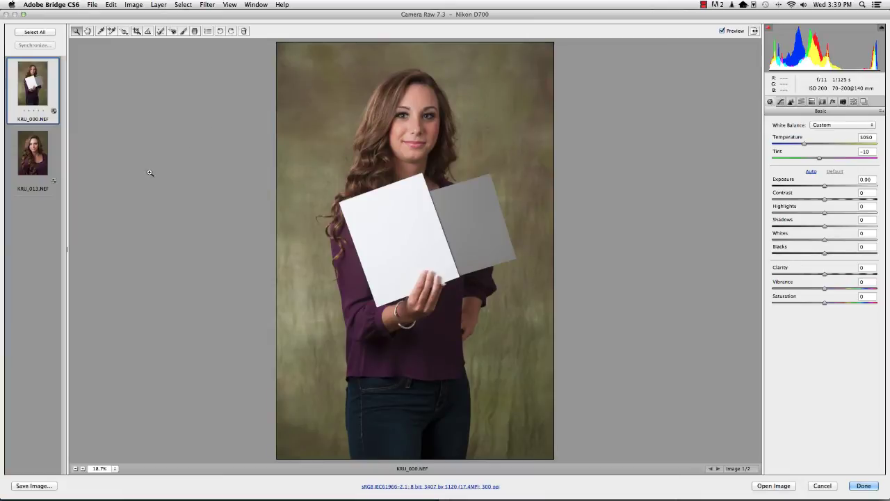
{"action": "left_click", "coordinate": [30, 153]}
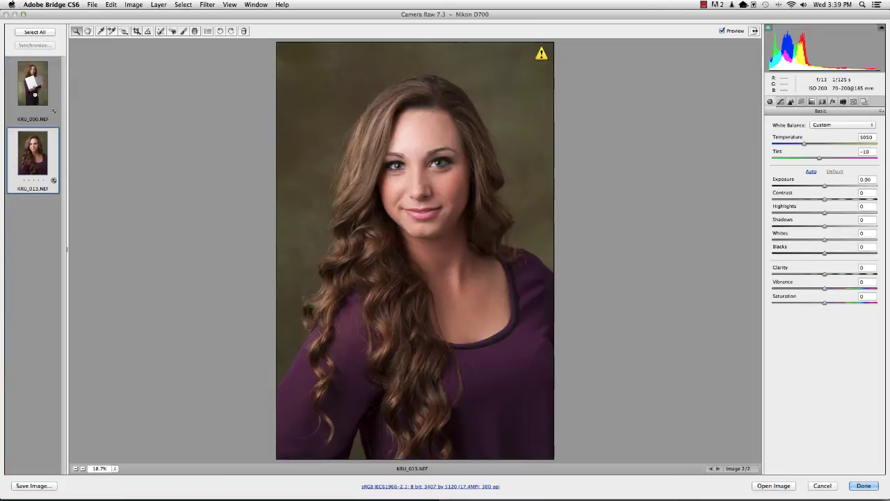
{"action": "key", "text": "Up"}
{"action": "key", "text": "Down"}
{"action": "key", "text": "Up"}
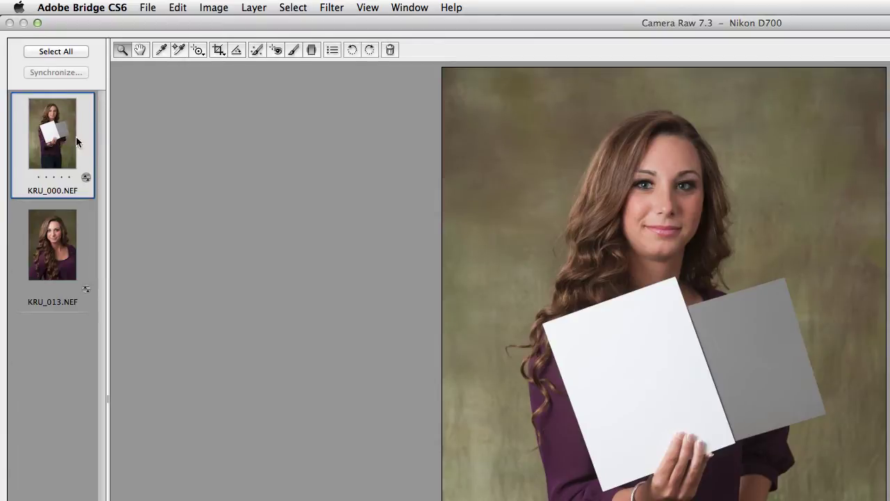
Select both images and sample the gray card with the White Balance tool, giving 5450 / -15.
{"action": "left_click", "coordinate": [65, 52]}
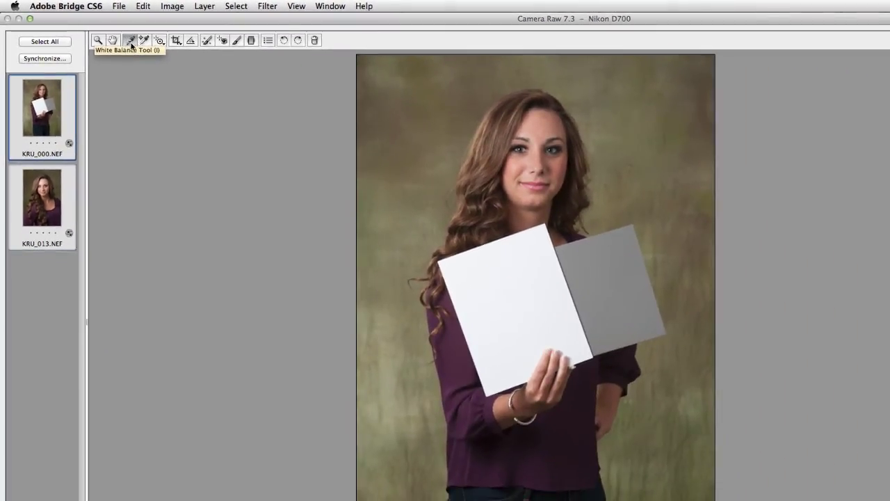
{"action": "left_click", "coordinate": [168, 53]}
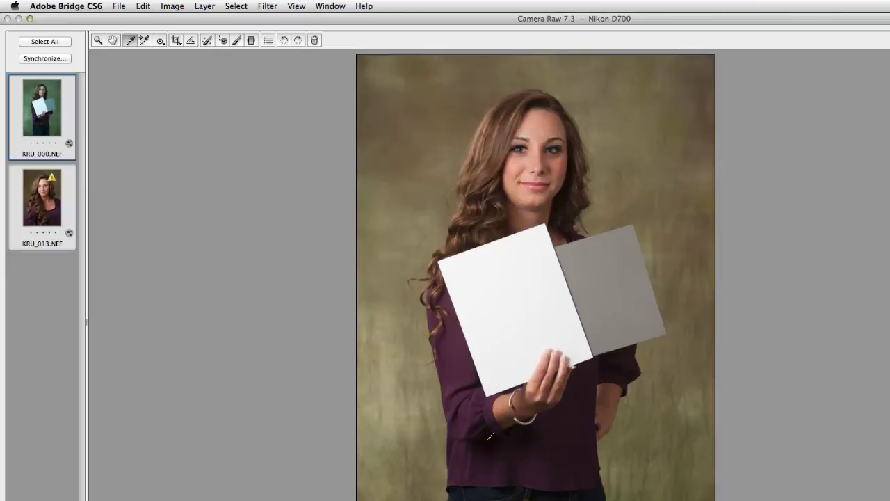
{"action": "left_click", "coordinate": [489, 437]}
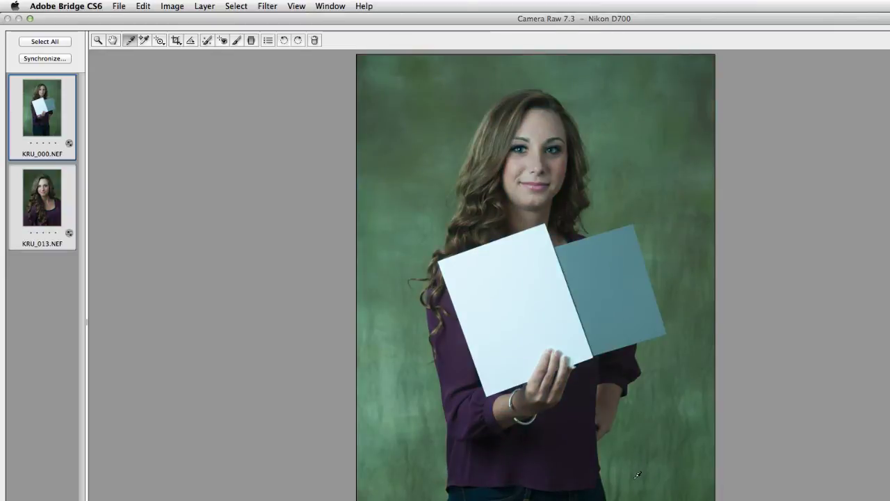
{"action": "left_click", "coordinate": [580, 258]}
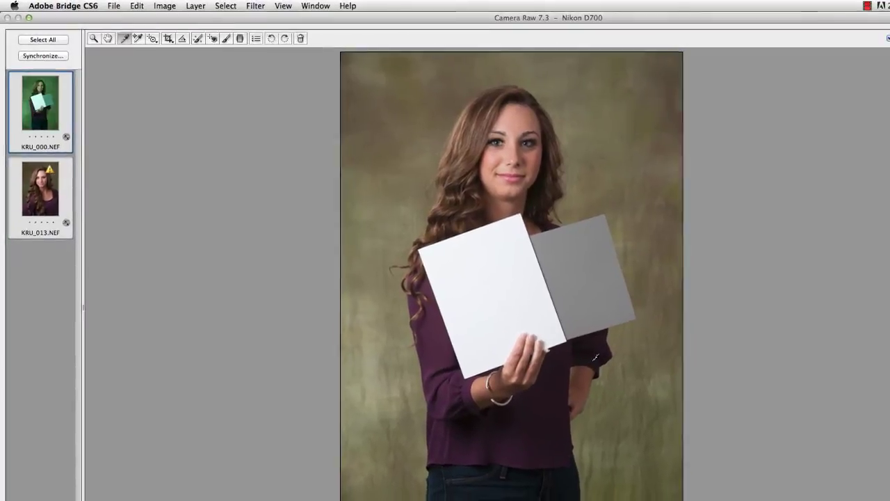
{"action": "left_click", "coordinate": [655, 398]}
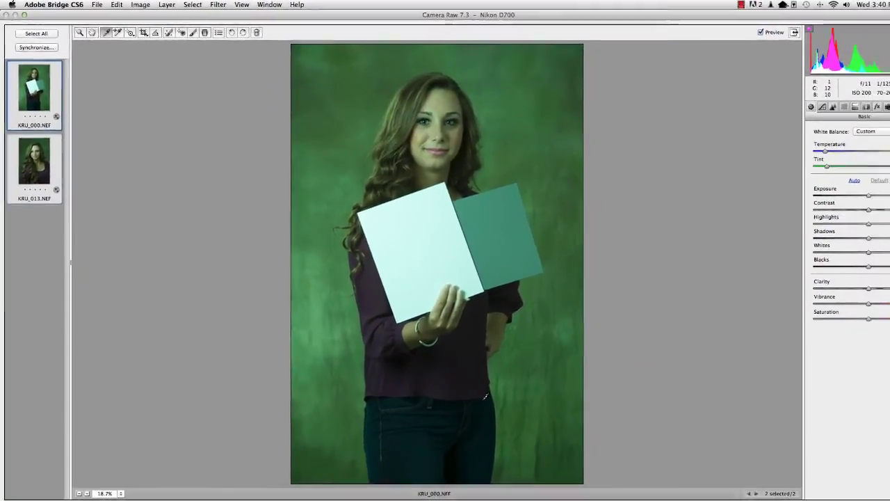
{"action": "left_click", "coordinate": [453, 237]}
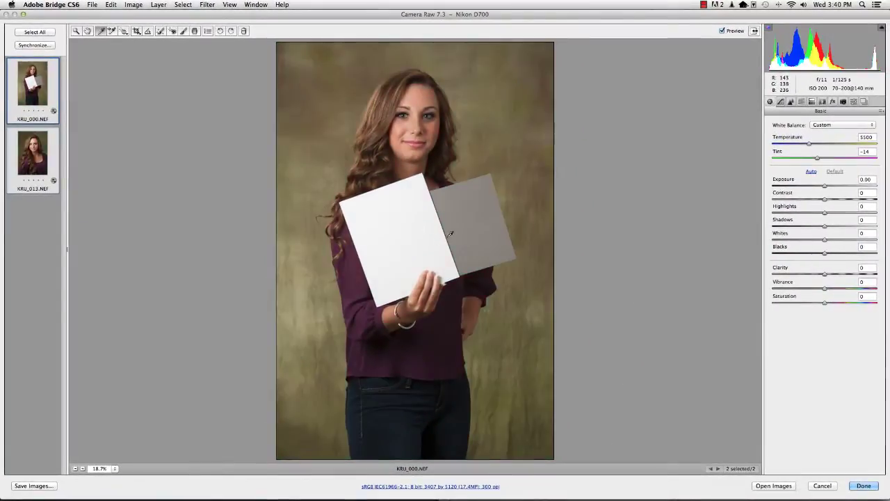
{"action": "left_click", "coordinate": [438, 230]}
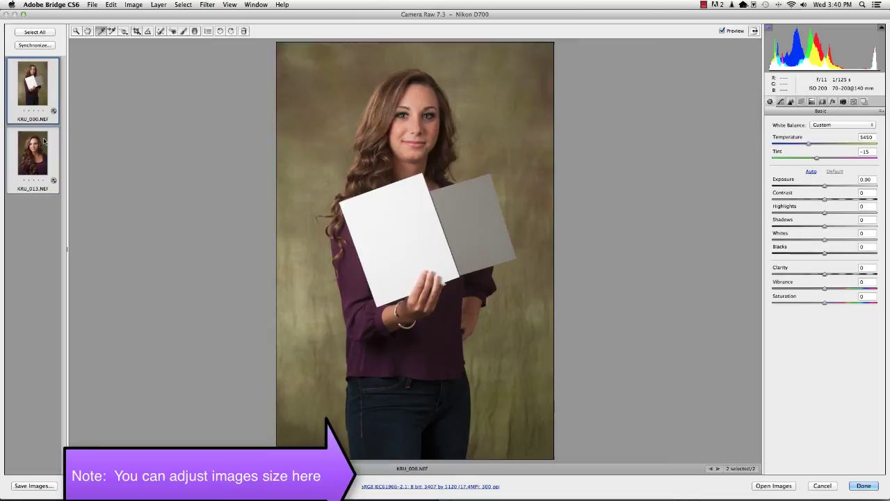
Switch to the KRU_013 portrait alone and trial Exposure values, leaving it at 0.00.
{"action": "left_click", "coordinate": [51, 158]}
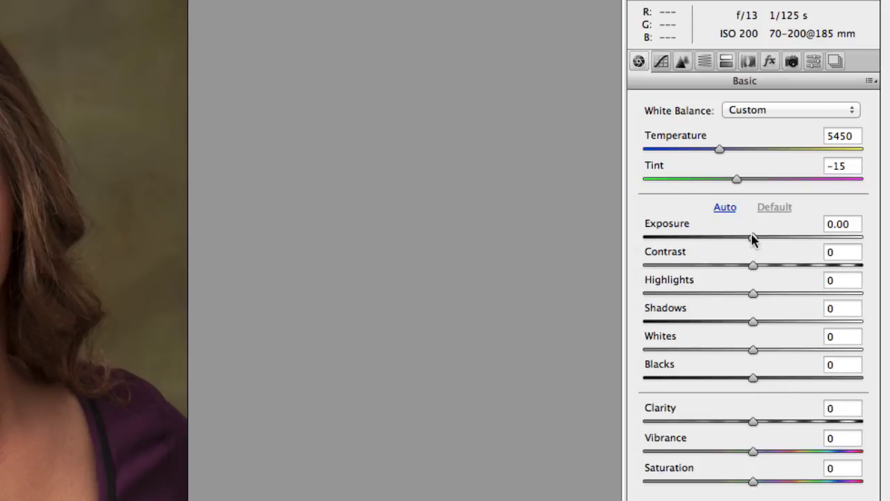
{"action": "left_click_drag", "start_coordinate": [753, 238], "coordinate": [735, 236]}
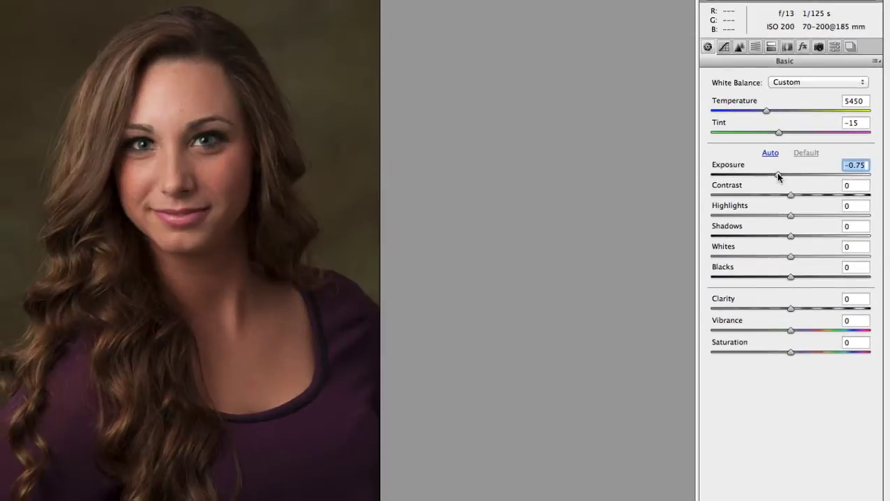
{"action": "mouse_move", "coordinate": [778, 173]}
{"action": "left_mouse_down"}
{"action": "mouse_move", "coordinate": [762, 173]}
{"action": "mouse_move", "coordinate": [774, 173]}
{"action": "left_mouse_up"}
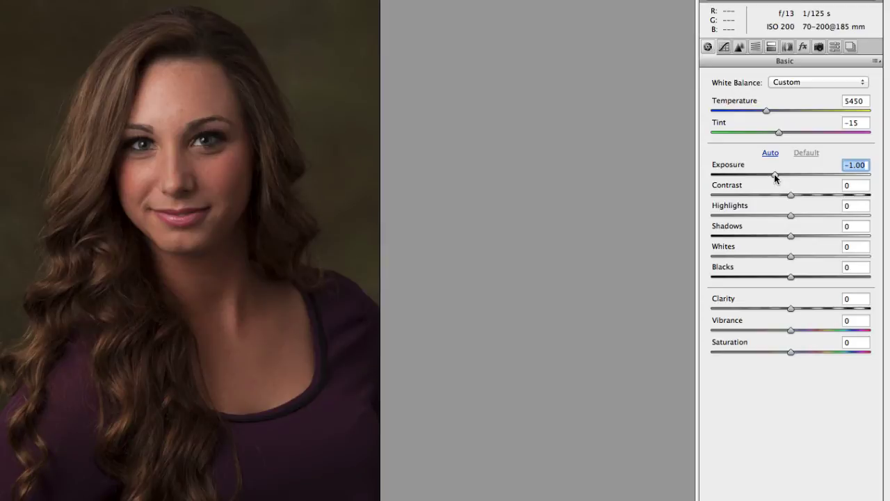
{"action": "left_click_drag", "start_coordinate": [771, 175], "coordinate": [794, 180]}
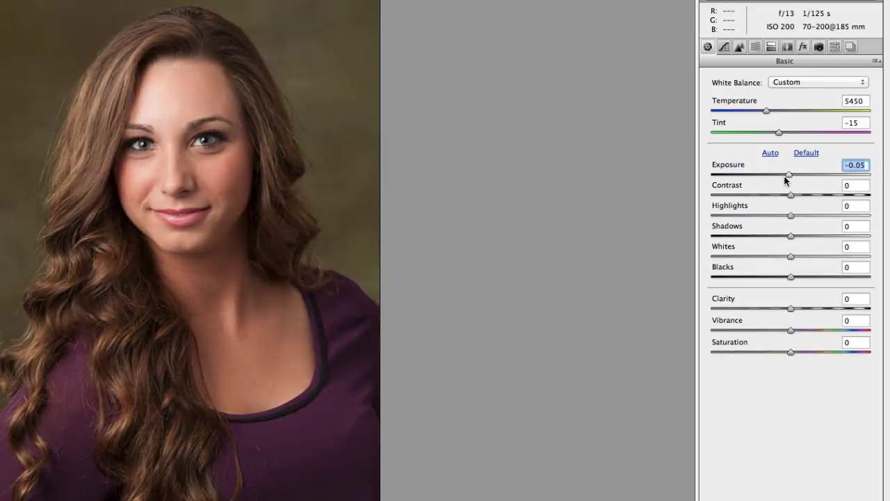
{"action": "key", "text": "Down"}
{"action": "key", "text": "Down"}
{"action": "key", "text": "Down"}
{"action": "key", "text": "Down"}
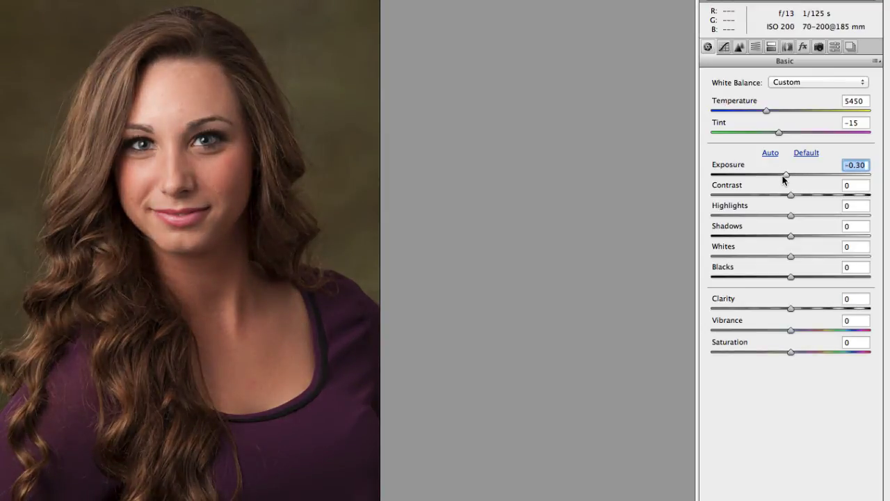
{"action": "key", "text": "Up"}
{"action": "key", "text": "Up"}
{"action": "key", "text": "Up"}
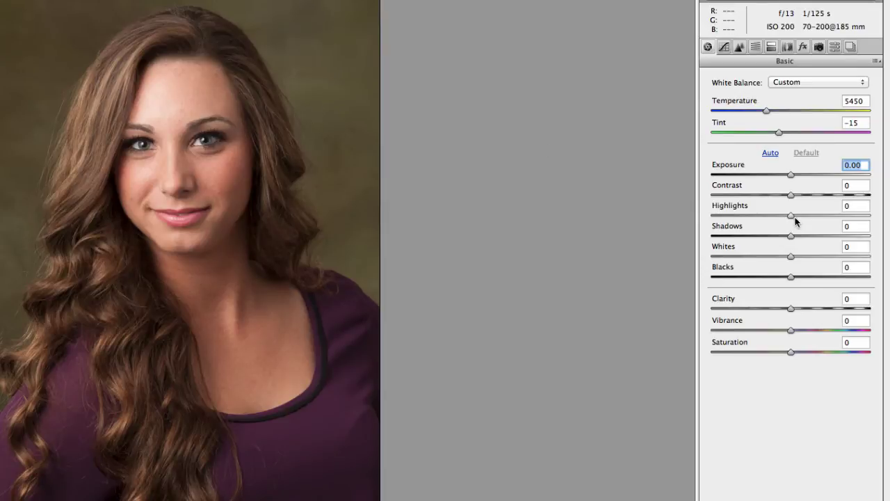
Set the portrait's Highlights to -36, Shadows +34, Exposure +0.20 and Clarity +5.
{"action": "left_click_drag", "start_coordinate": [795, 221], "coordinate": [764, 218]}
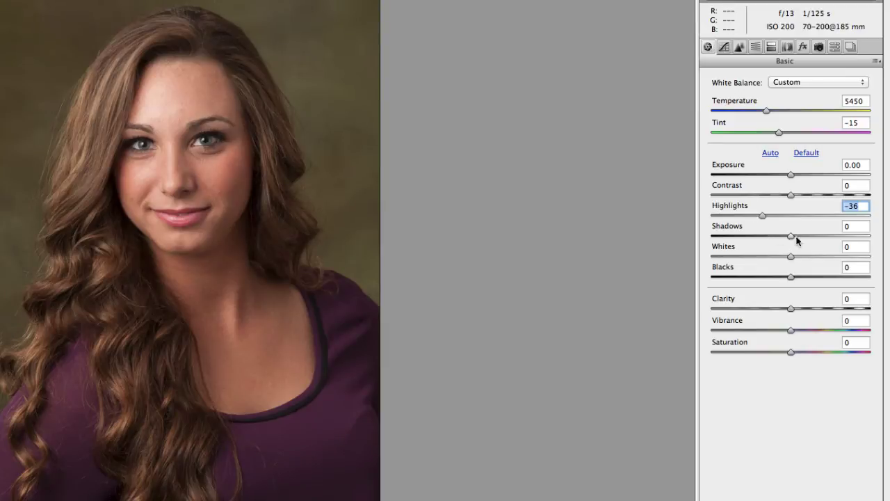
{"action": "left_click_drag", "start_coordinate": [791, 238], "coordinate": [818, 235]}
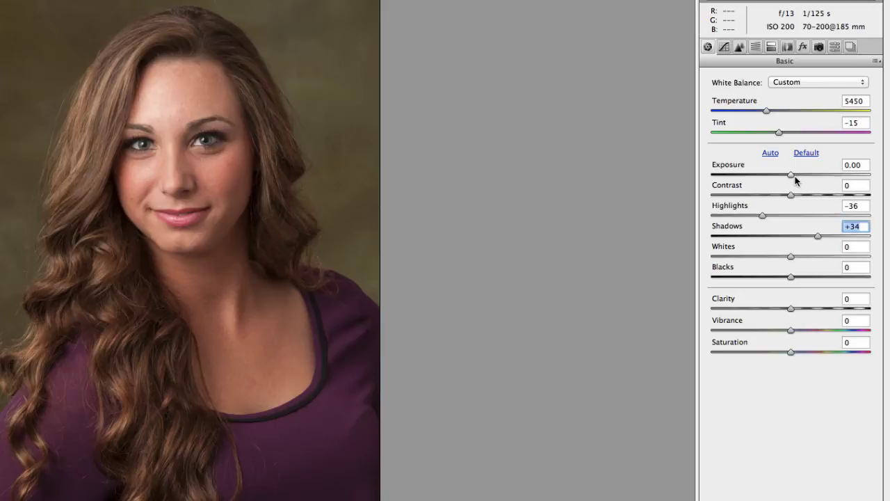
{"action": "left_click_drag", "start_coordinate": [790, 178], "coordinate": [792, 177]}
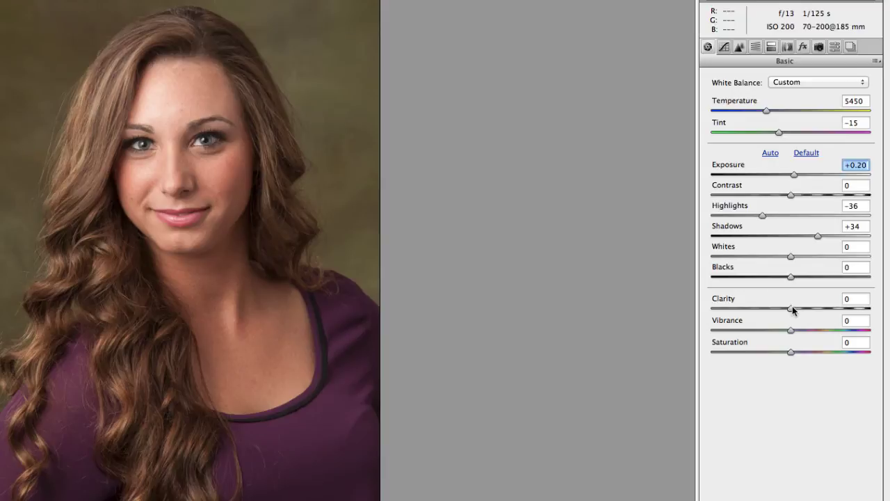
{"action": "left_click_drag", "start_coordinate": [792, 311], "coordinate": [797, 312]}
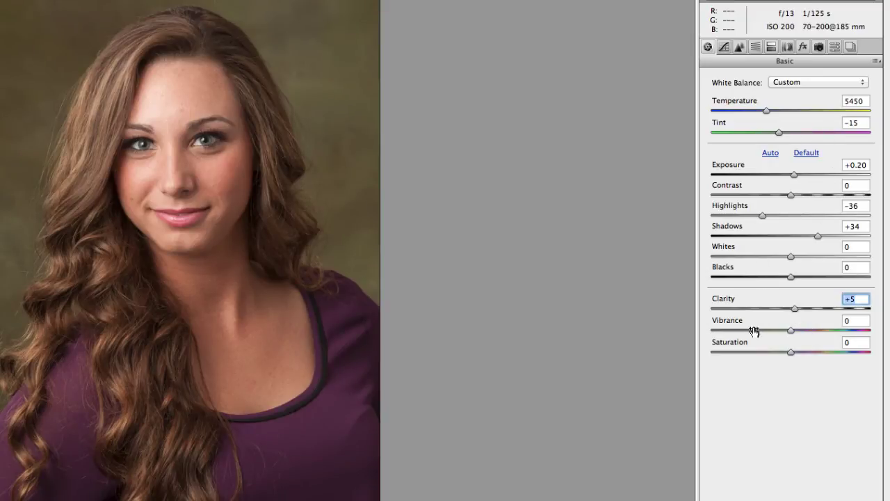
Raise Sharpening Amount from 25 to 38 in the Detail panel, then return to Basic.
{"action": "left_click", "coordinate": [740, 48]}
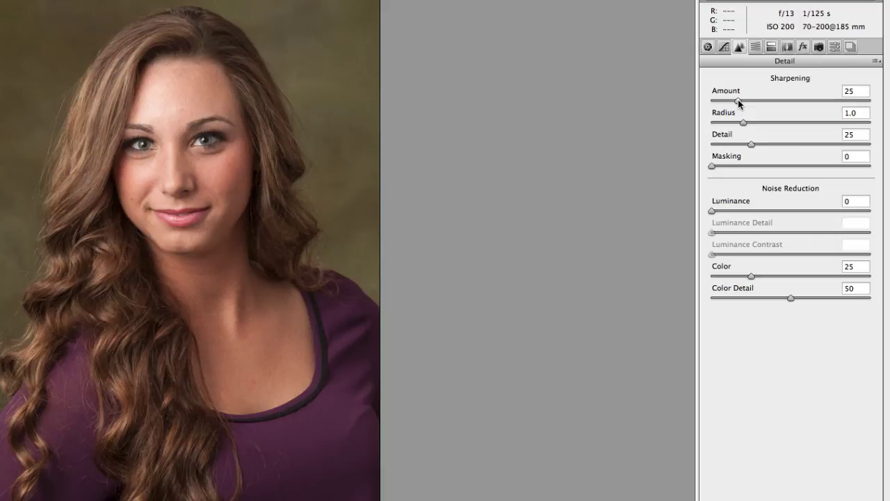
{"action": "left_click_drag", "start_coordinate": [737, 103], "coordinate": [751, 102]}
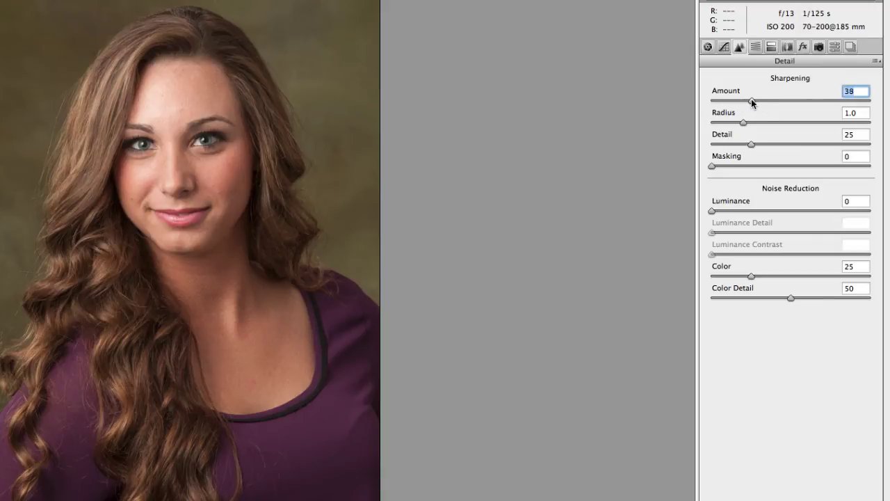
{"action": "left_click", "coordinate": [707, 47]}
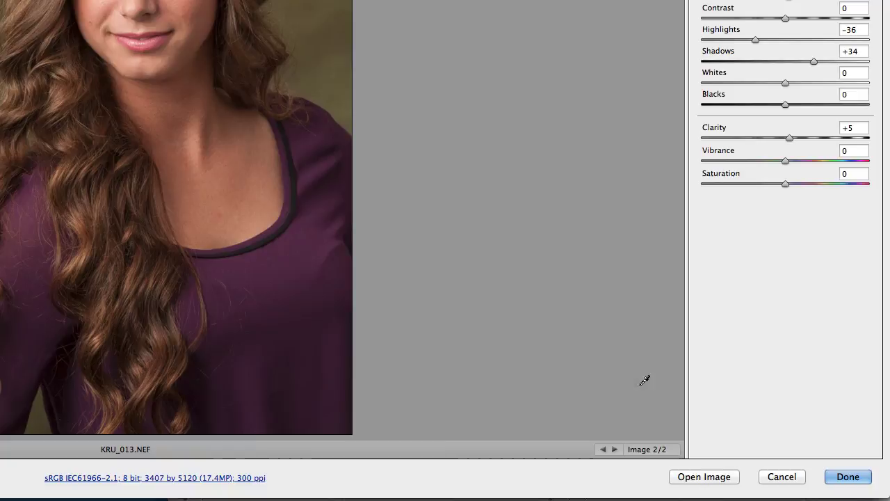
Open the edited KRU_013 portrait in Photoshop CS6 and center its document window.
{"action": "left_click", "coordinate": [694, 480]}
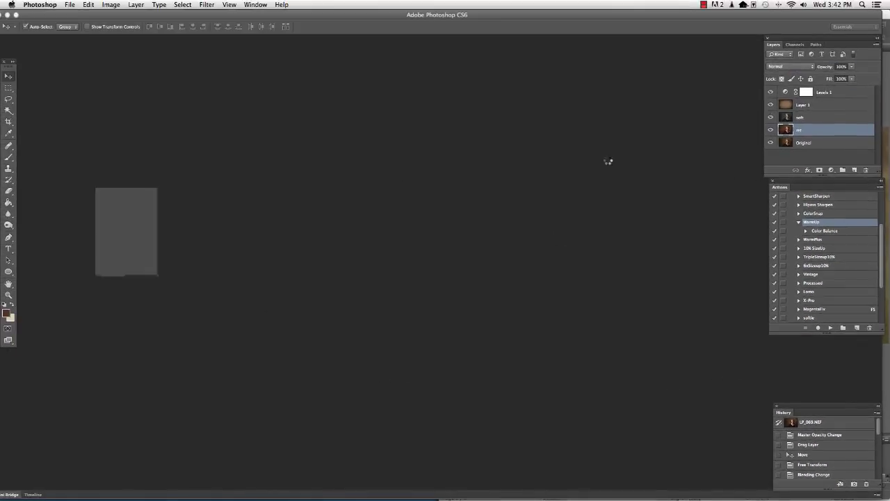
{"action": "left_click_drag", "start_coordinate": [233, 38], "coordinate": [416, 52]}
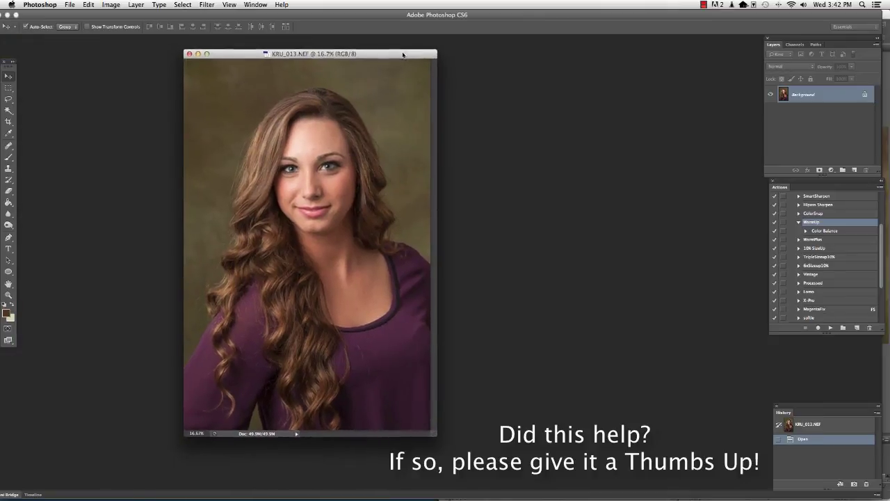